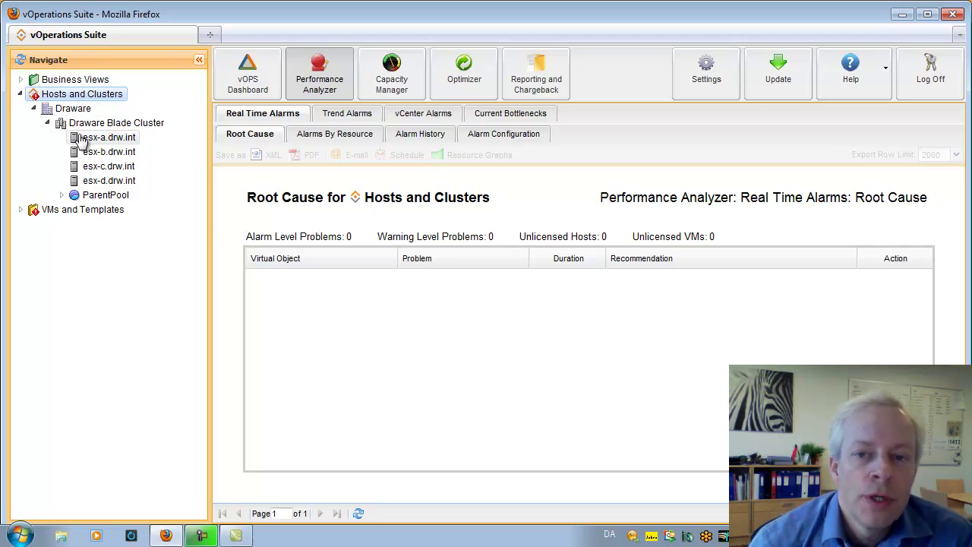
Display the current CPU bottlenecks for all Hosts and Clusters.
{"action": "mouse_move", "coordinate": [80, 141]}
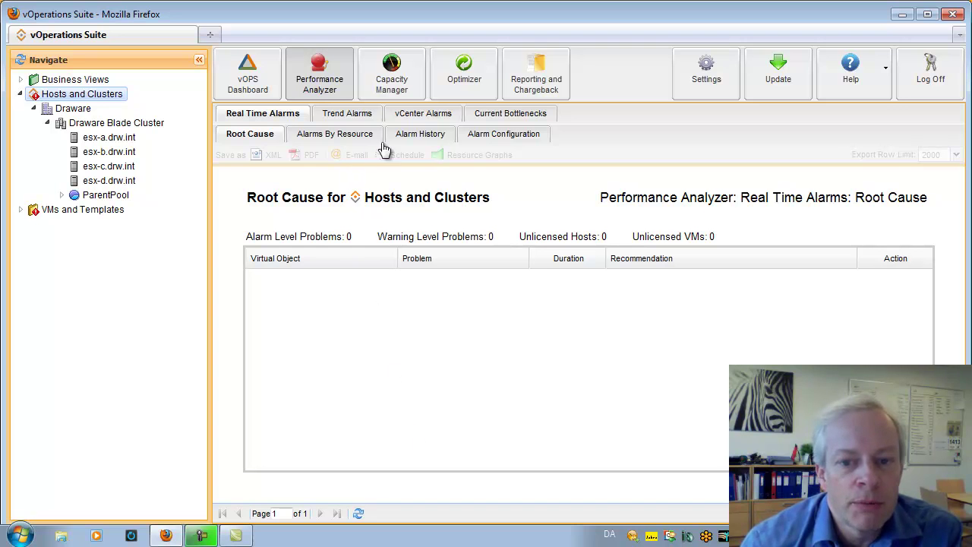
{"action": "left_click", "coordinate": [501, 116]}
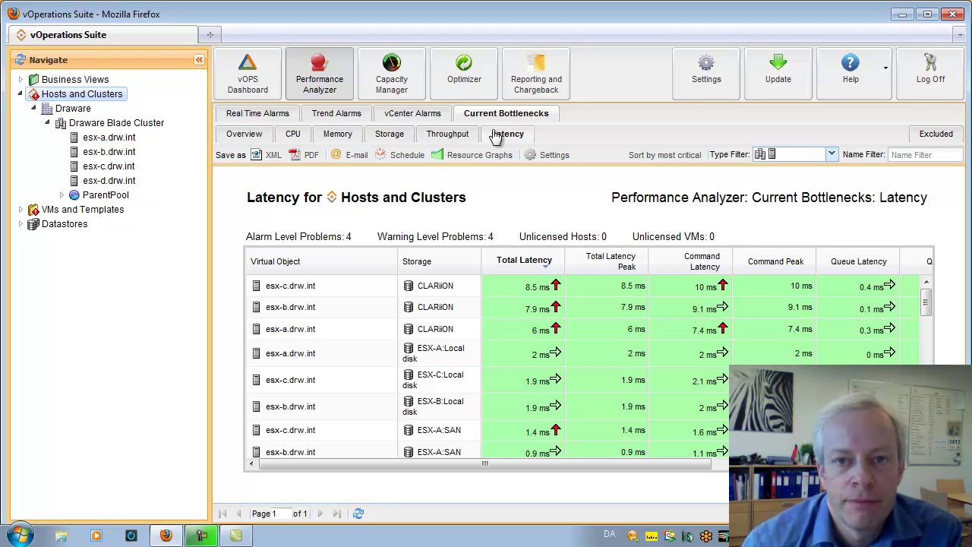
{"action": "left_click", "coordinate": [292, 135]}
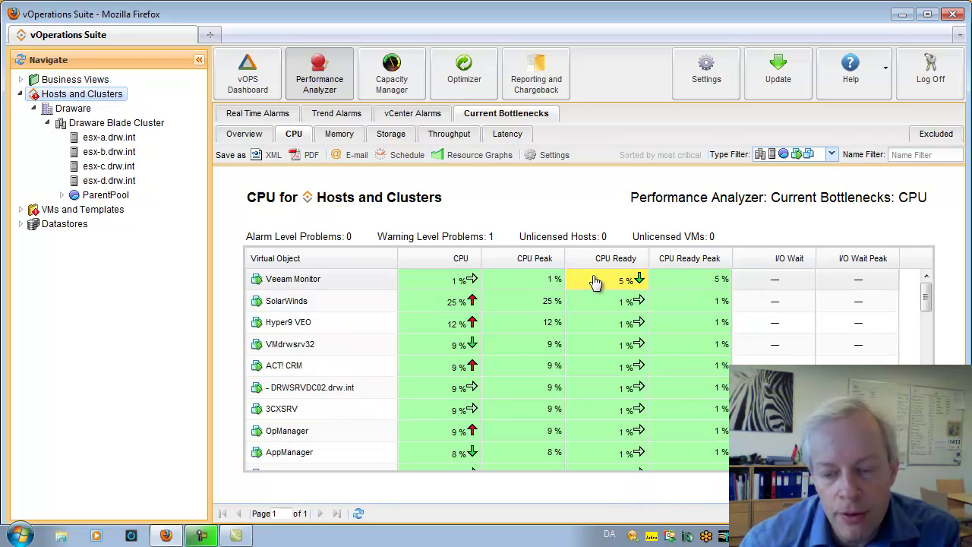
Examine the Veeam Monitor VM's CPU Ready warning in its CPU usage detail report and highlight the recommended resolution.
{"action": "mouse_move", "coordinate": [595, 282]}
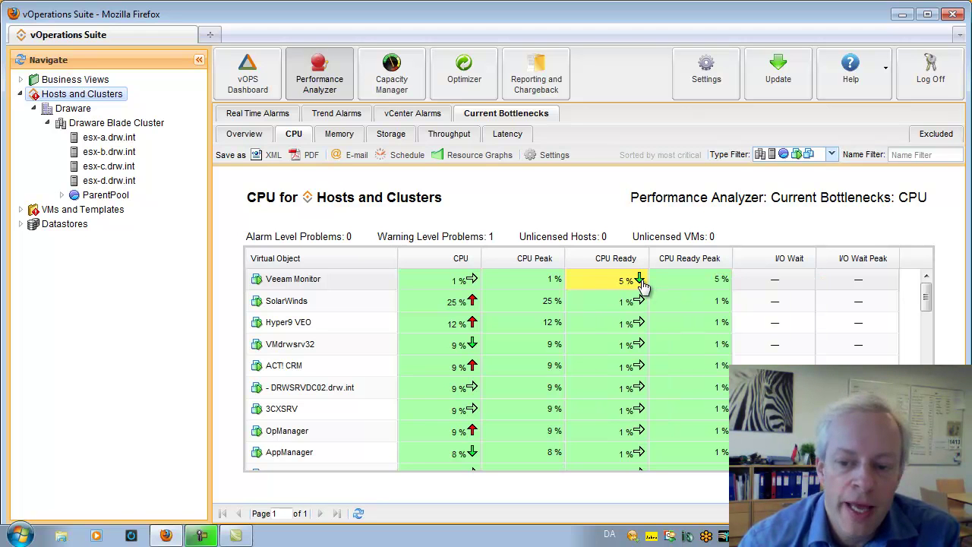
{"action": "mouse_move", "coordinate": [641, 284]}
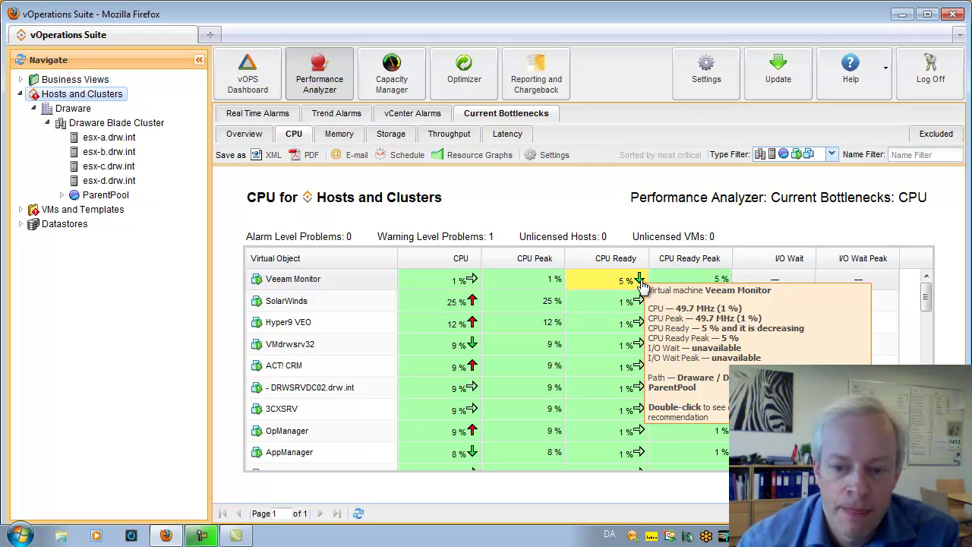
{"action": "left_click", "coordinate": [596, 288]}
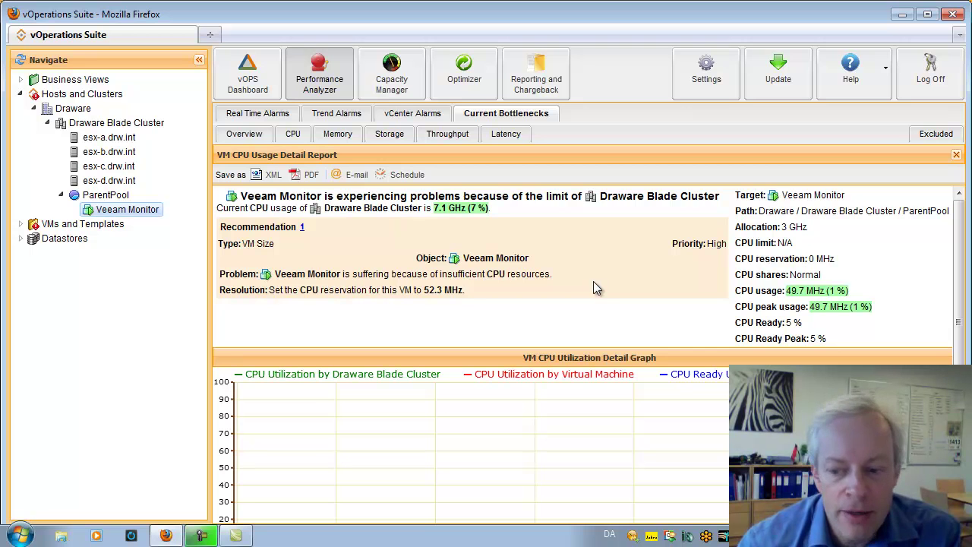
{"action": "scroll", "coordinate": [721, 501], "scroll_direction": "down", "scroll_amount": 1}
{"action": "scroll", "coordinate": [722, 501], "scroll_direction": "down", "scroll_amount": 3}
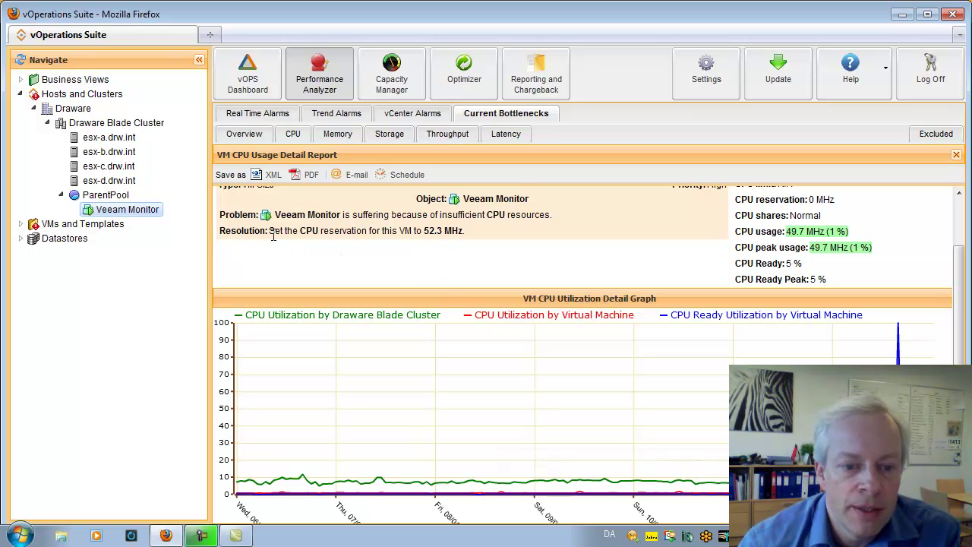
{"action": "left_click_drag", "start_coordinate": [271, 234], "coordinate": [457, 249]}
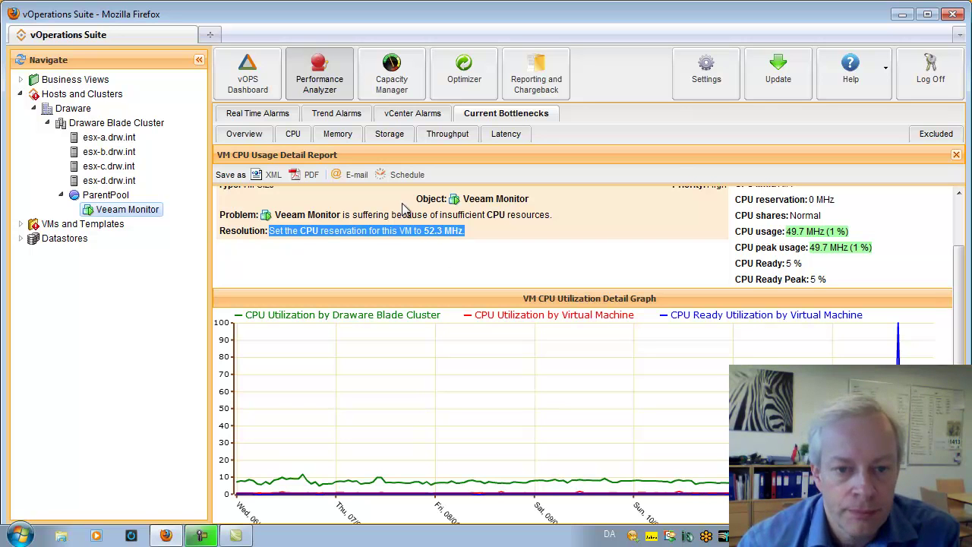
Review the current memory bottlenecks for Hosts and Clusters, checking the memory usage and ballooning warnings.
{"action": "left_click", "coordinate": [341, 138]}
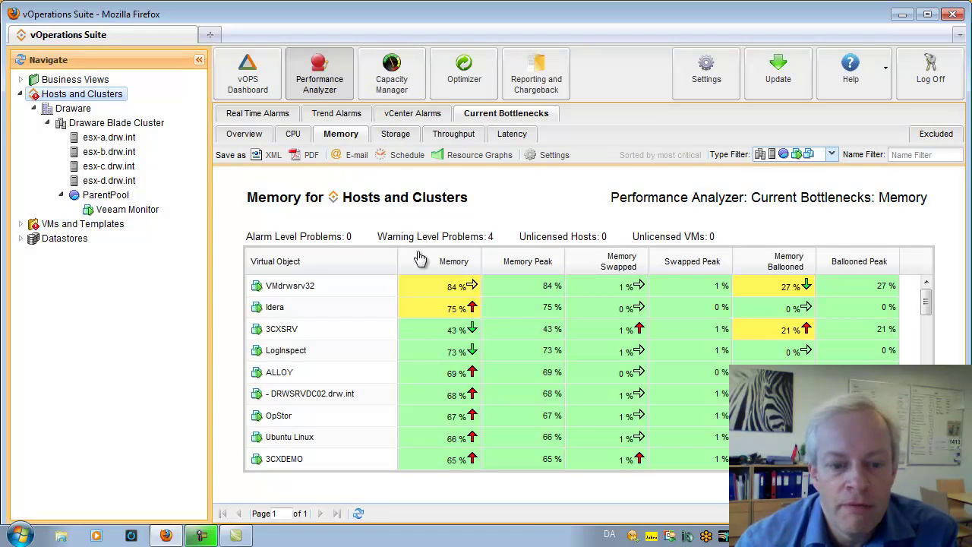
{"action": "mouse_move", "coordinate": [445, 292]}
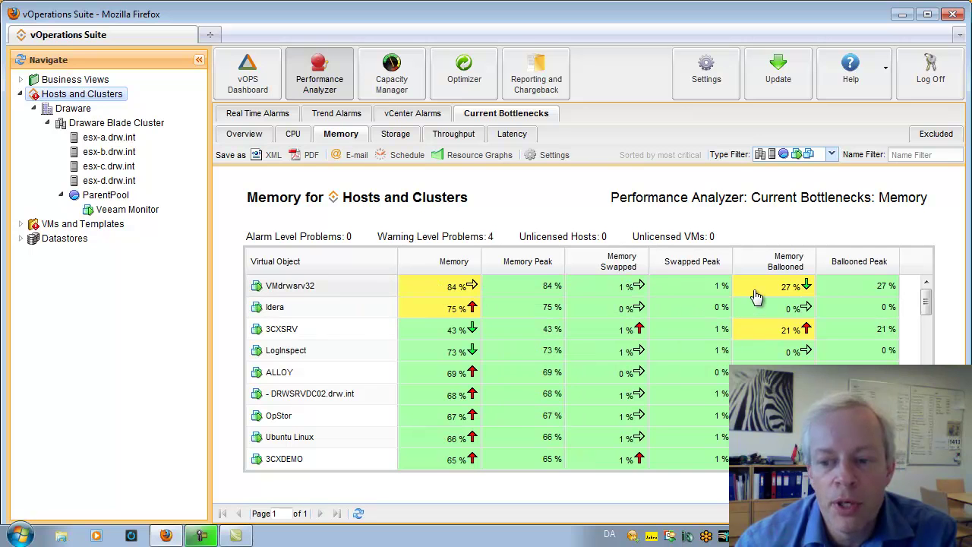
{"action": "mouse_move", "coordinate": [756, 296]}
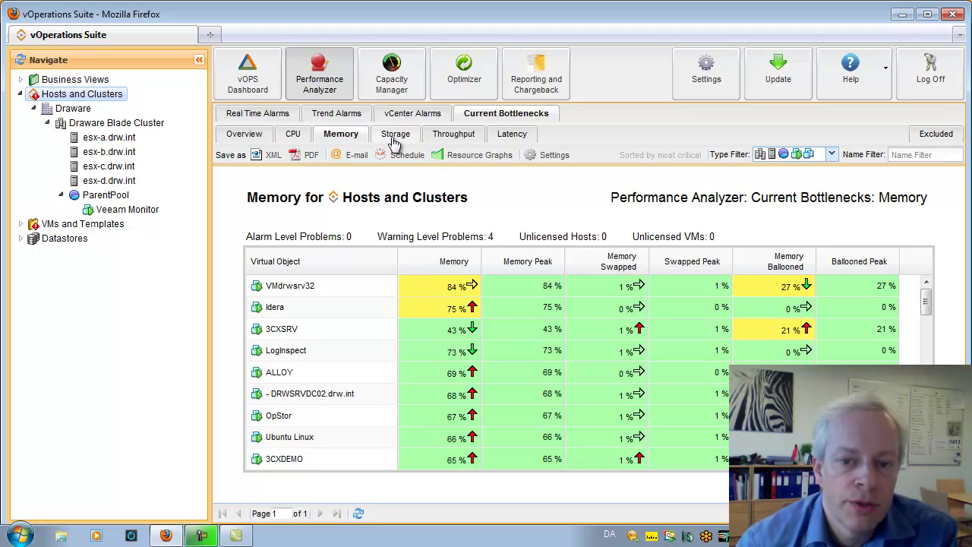
Create a resource graph of Memory Swapped for the Draware Blade Cluster and inspect its plotted values.
{"action": "left_click", "coordinate": [501, 156]}
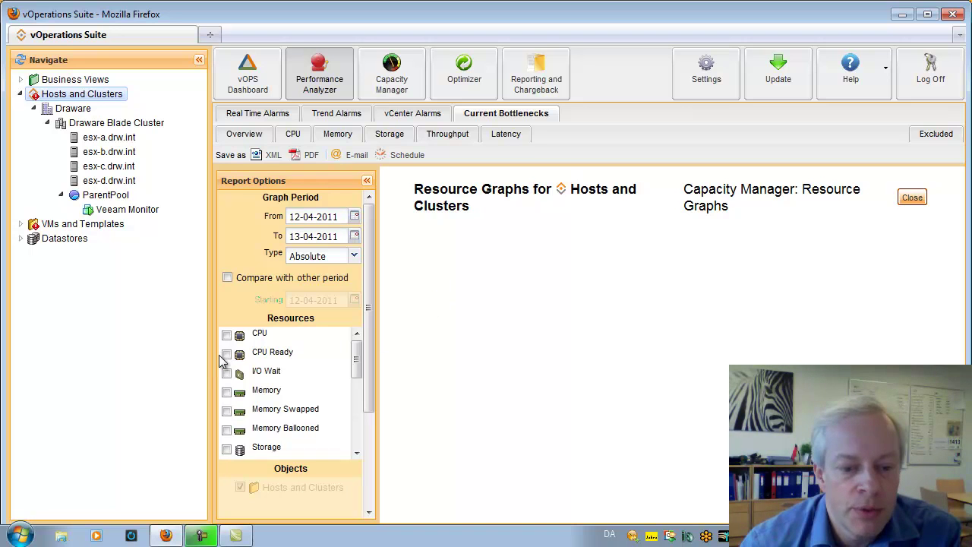
{"action": "left_click", "coordinate": [228, 412]}
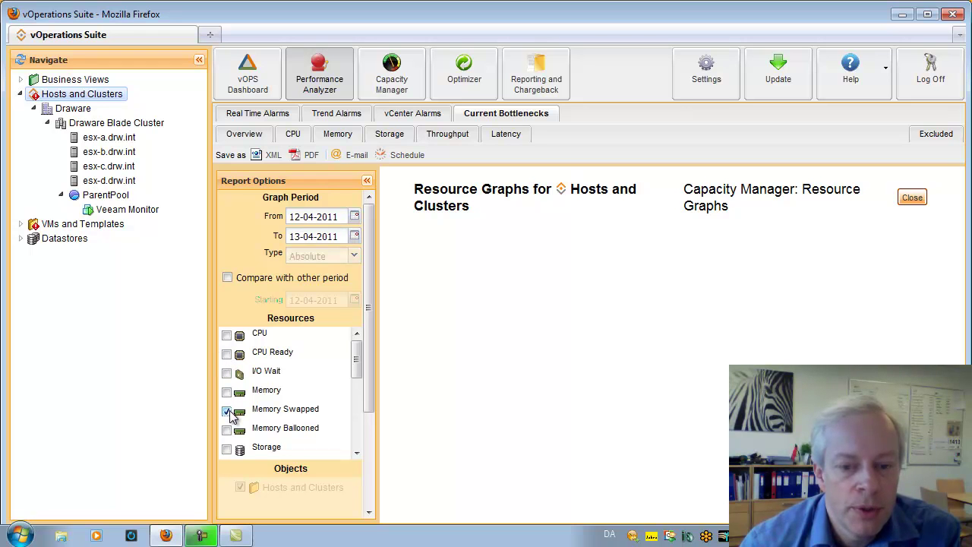
{"action": "left_click", "coordinate": [98, 123]}
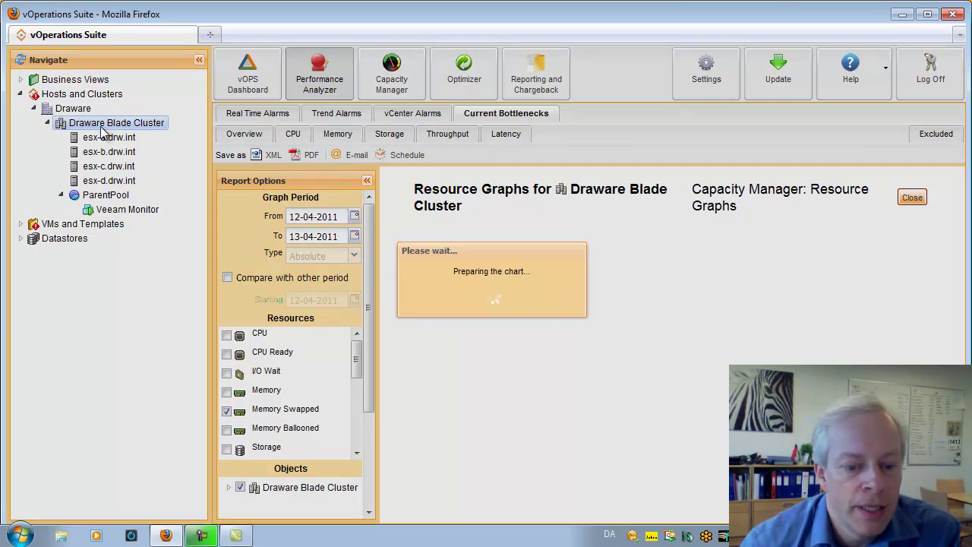
{"action": "left_click", "coordinate": [372, 453]}
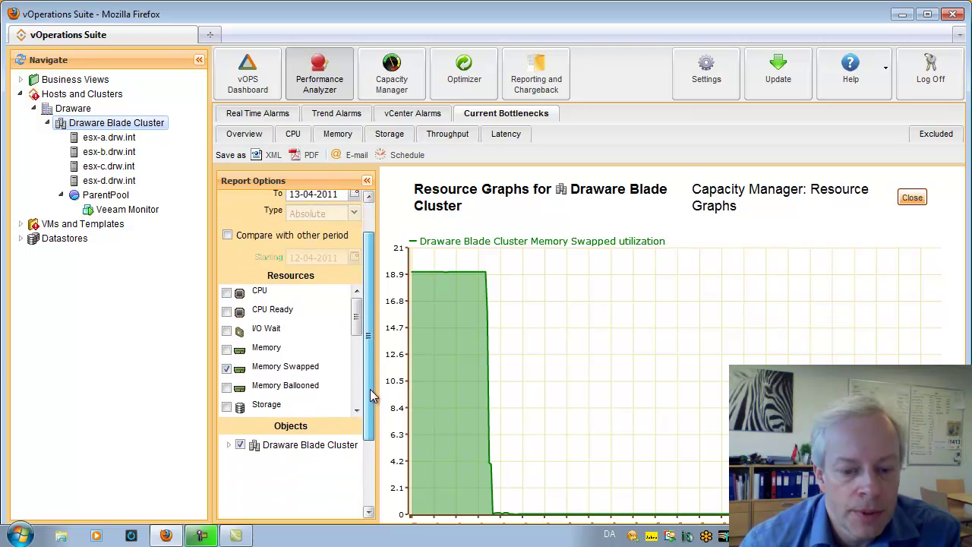
{"action": "mouse_move", "coordinate": [451, 349]}
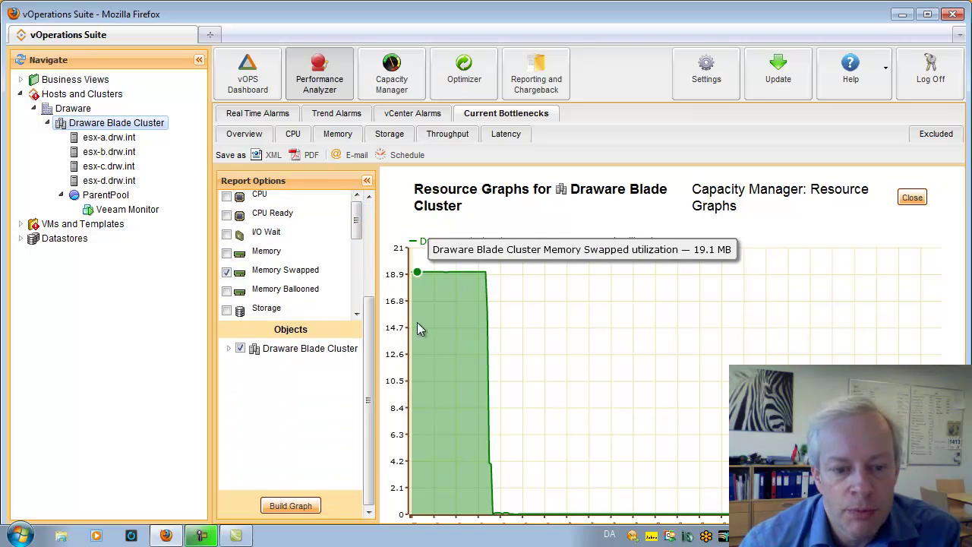
Set the graph period's start date to 01-04-2011 and rebuild the cluster's Memory Swapped graph.
{"action": "left_click", "coordinate": [369, 208]}
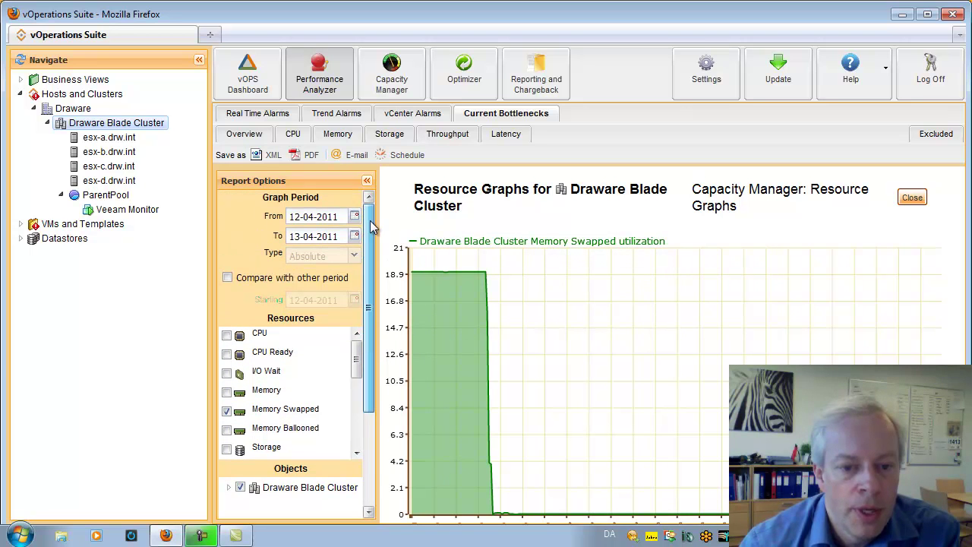
{"action": "left_click", "coordinate": [355, 216]}
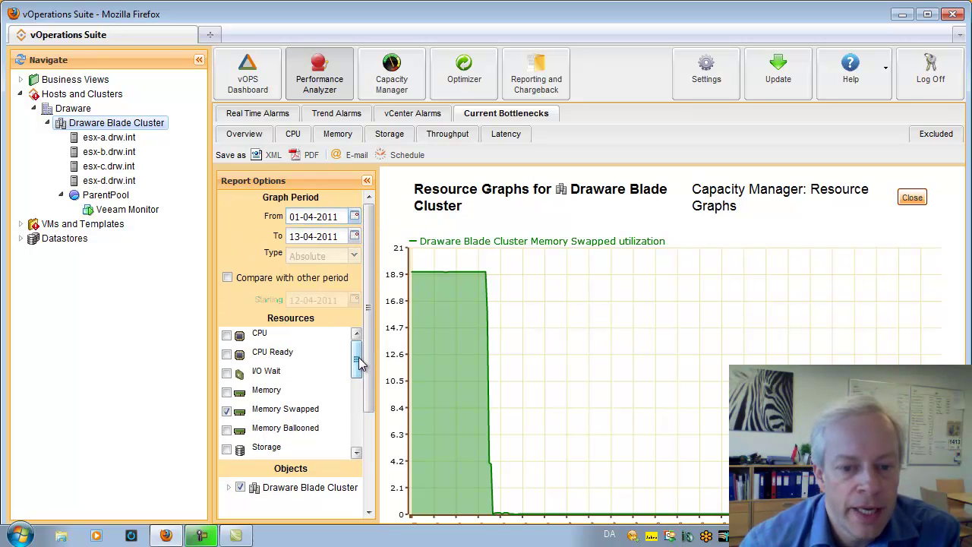
{"action": "left_click_drag", "start_coordinate": [370, 325], "coordinate": [378, 419]}
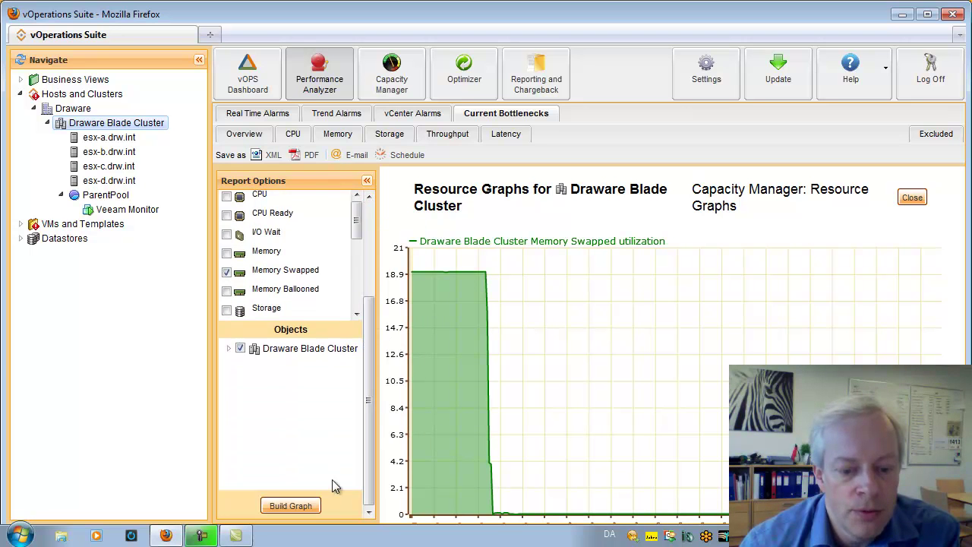
{"action": "left_click", "coordinate": [296, 505]}
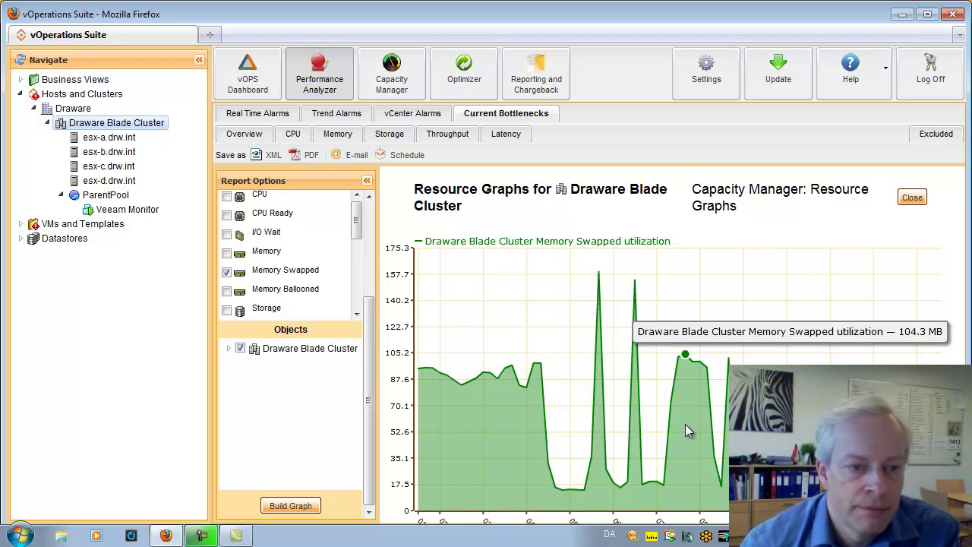
Compare the Memory Swapped graphs of hosts esx-a, esx-b, esx-c and esx-d, returning to esx-c at the end.
{"action": "left_click", "coordinate": [109, 137]}
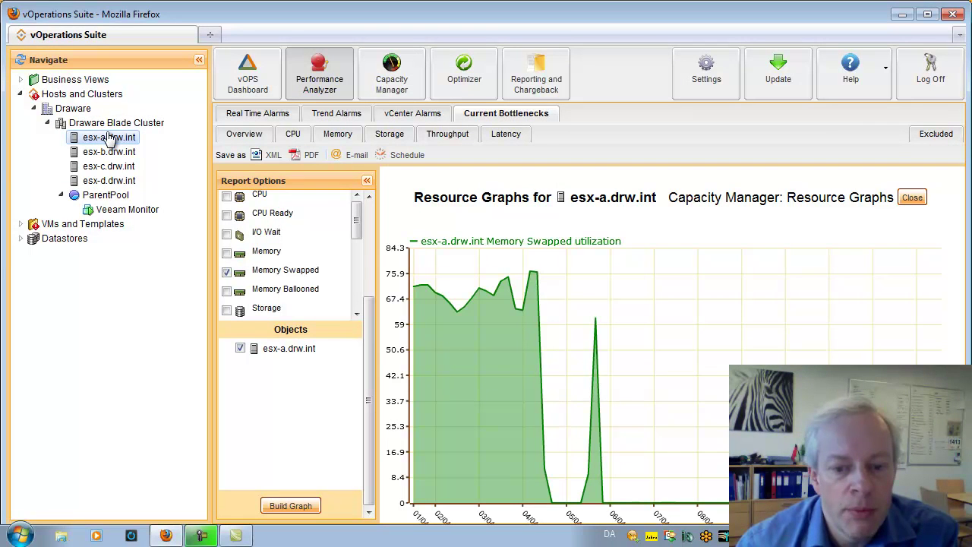
{"action": "left_click", "coordinate": [112, 156]}
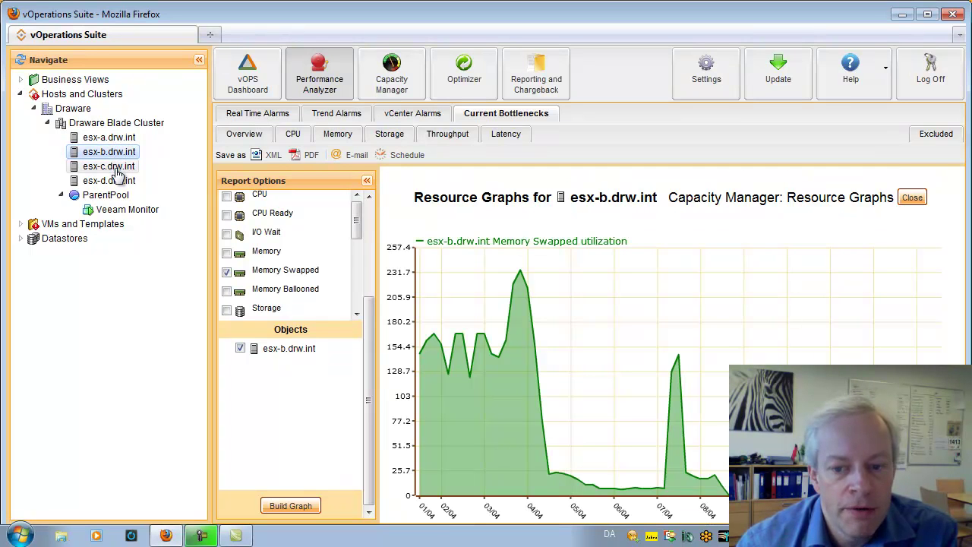
{"action": "left_click", "coordinate": [114, 167]}
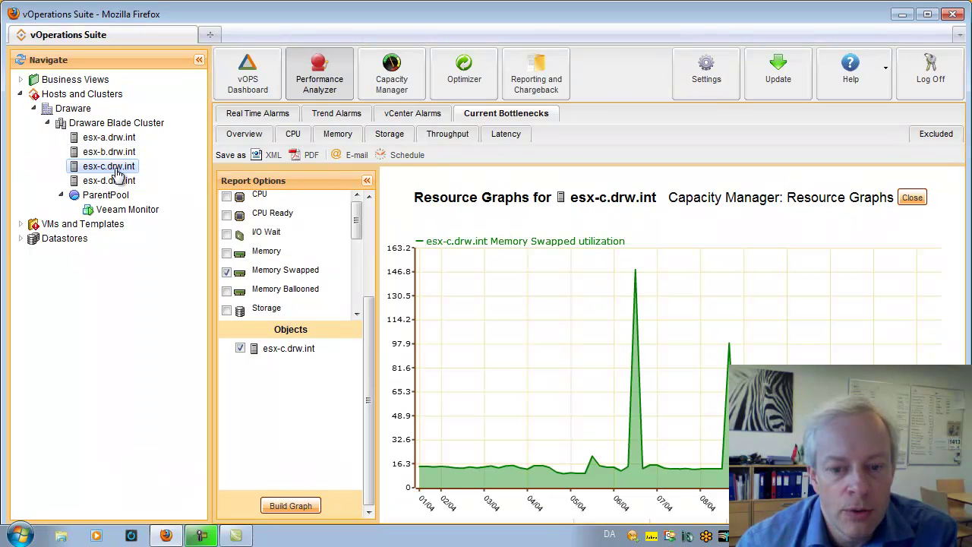
{"action": "left_click", "coordinate": [115, 182]}
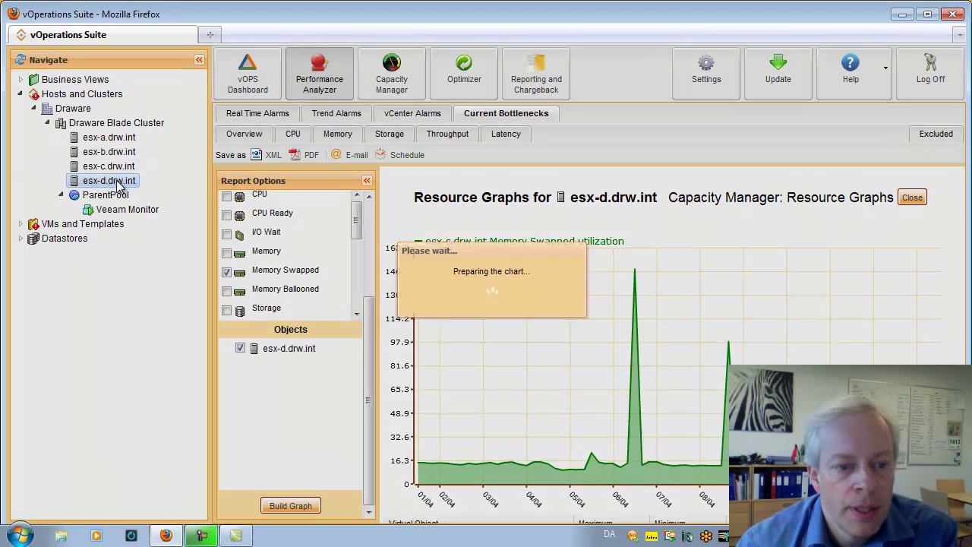
{"action": "left_click", "coordinate": [120, 169]}
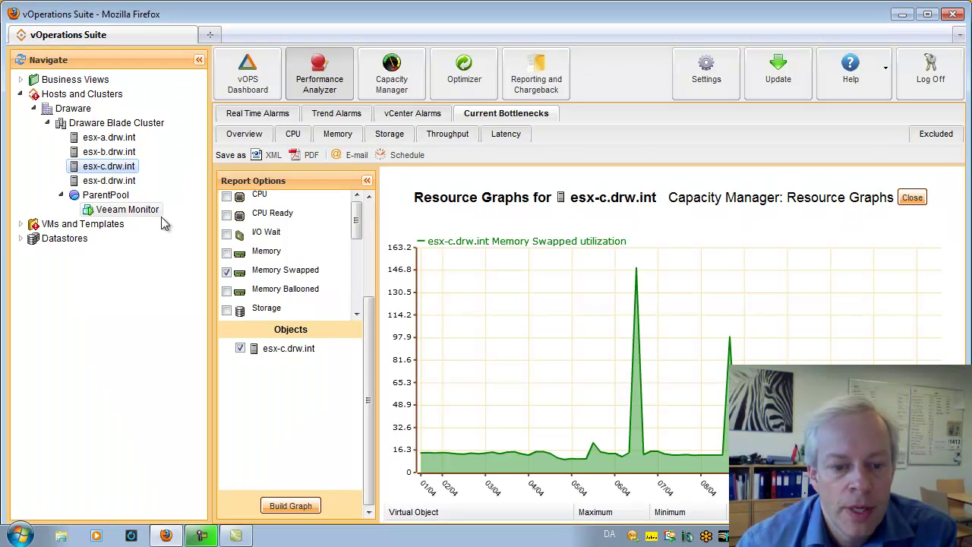
Switch the graphed resource to Swap and show the disk swap throughput for the Draware Blade Cluster.
{"action": "left_click_drag", "start_coordinate": [357, 234], "coordinate": [357, 282]}
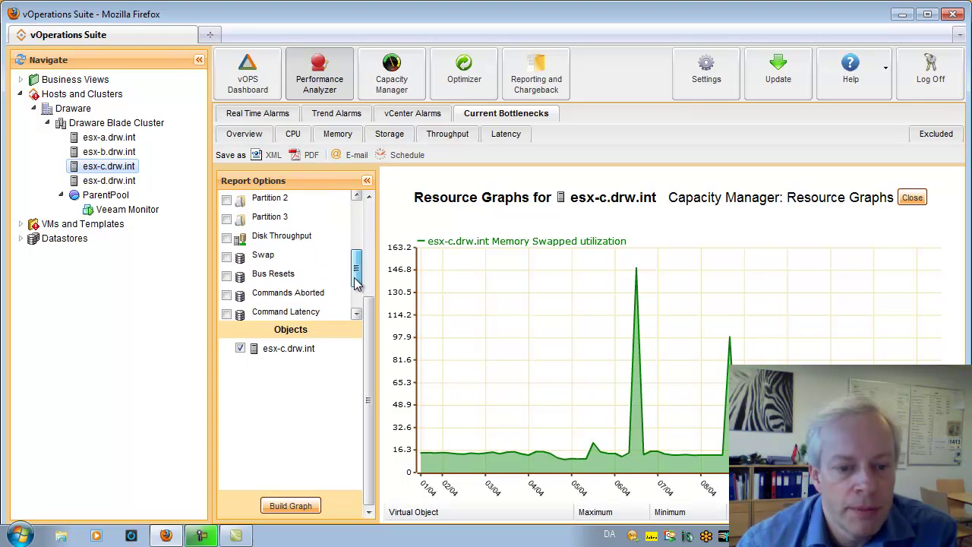
{"action": "left_click", "coordinate": [228, 257]}
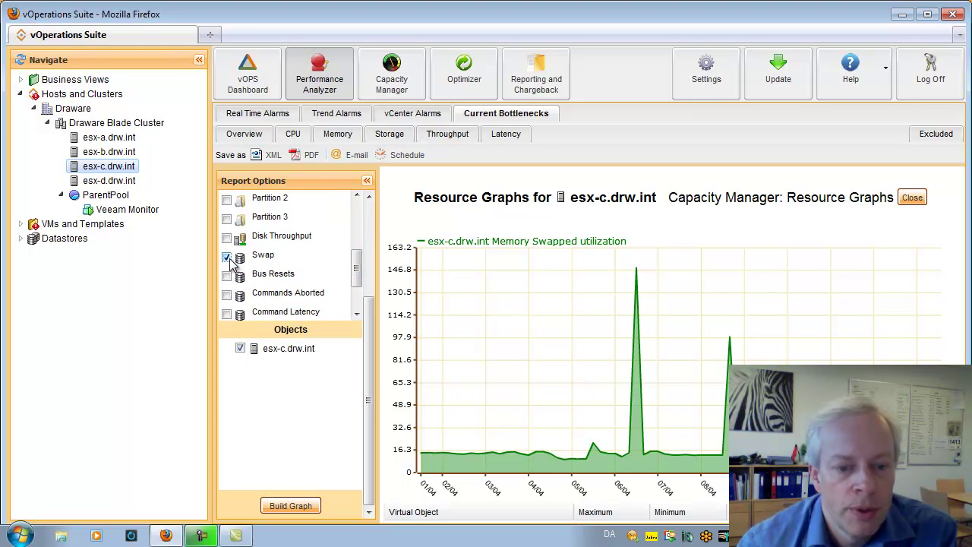
{"action": "left_click", "coordinate": [108, 125]}
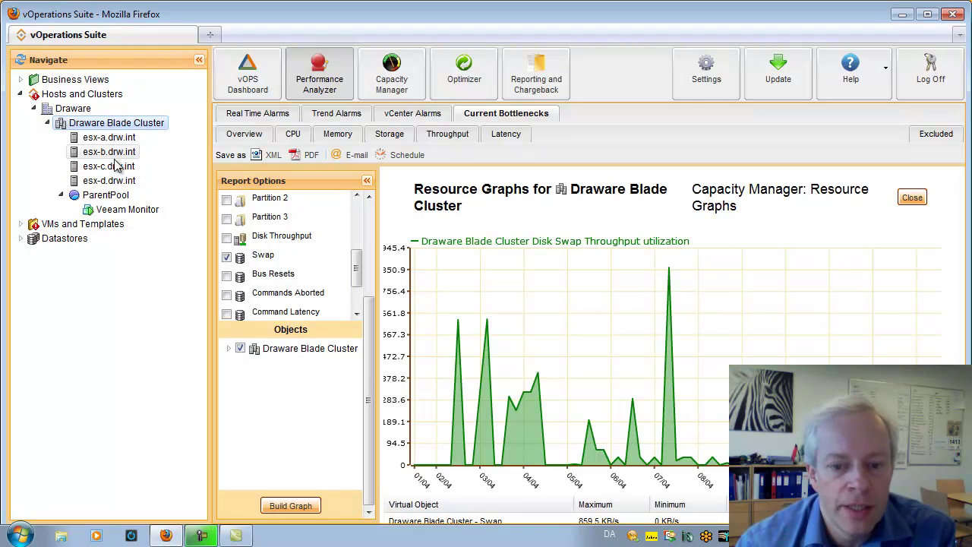
{"action": "mouse_move", "coordinate": [444, 321]}
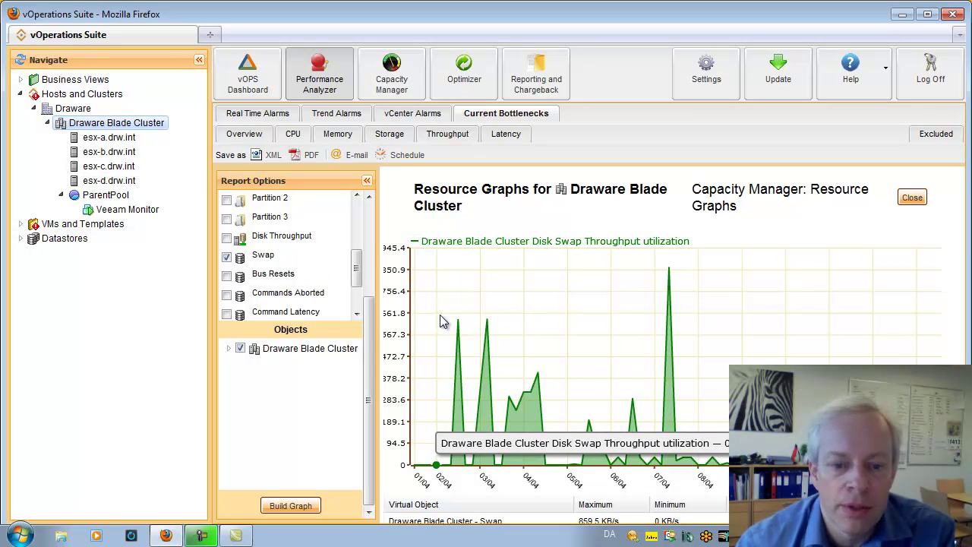
Change the graphed resource to Disk IOPS and build the graph for the Draware Blade Cluster.
{"action": "scroll", "coordinate": [362, 307], "scroll_direction": "down", "scroll_amount": 1}
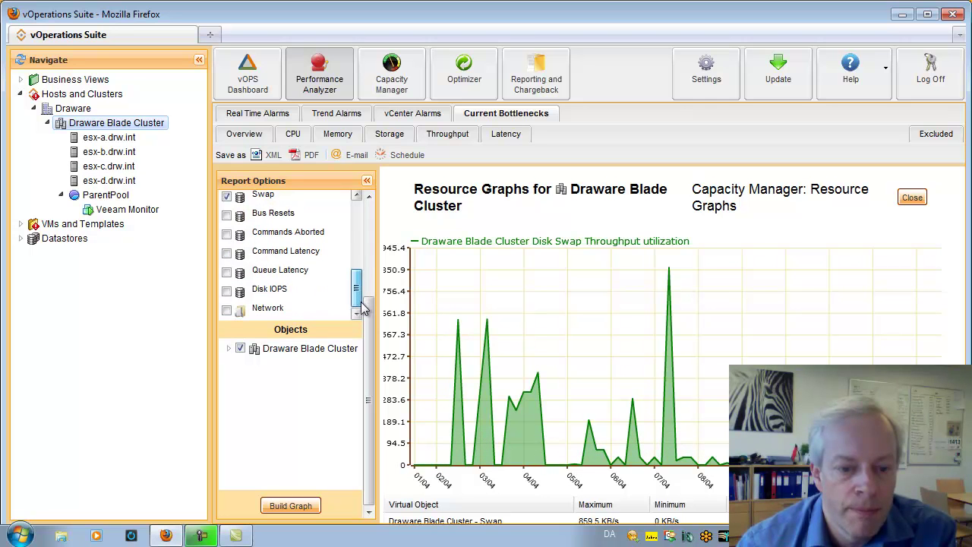
{"action": "left_click", "coordinate": [227, 291]}
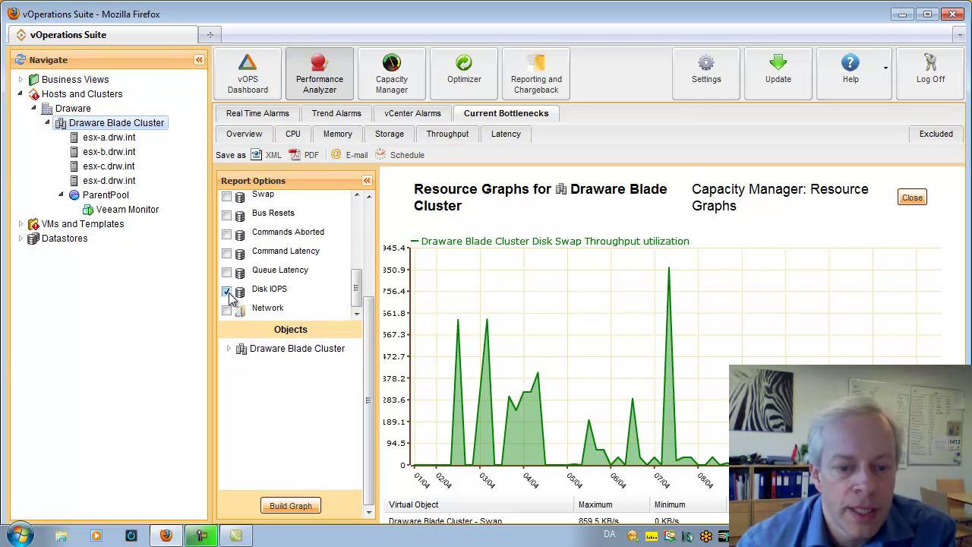
{"action": "left_click", "coordinate": [296, 507]}
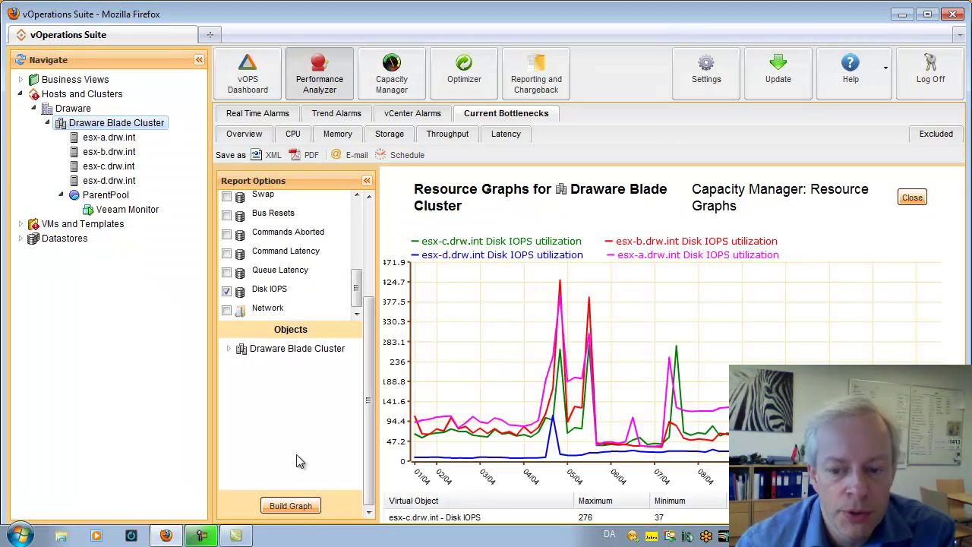
Select only hosts esx-a.drw.int and esx-b.drw.int as graph objects and rebuild the Disk IOPS graph.
{"action": "left_click", "coordinate": [229, 348]}
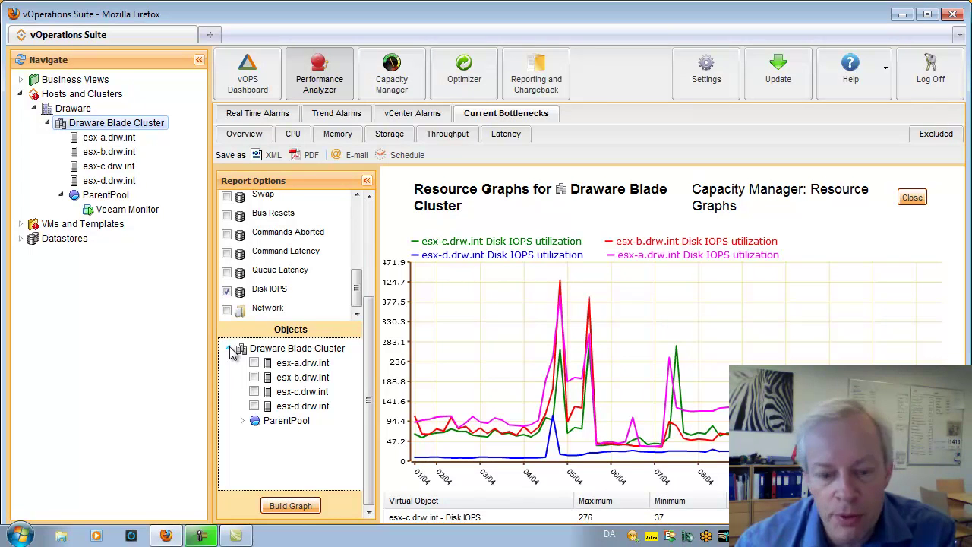
{"action": "left_click", "coordinate": [255, 363]}
{"action": "left_click", "coordinate": [254, 377]}
{"action": "left_click", "coordinate": [291, 505]}
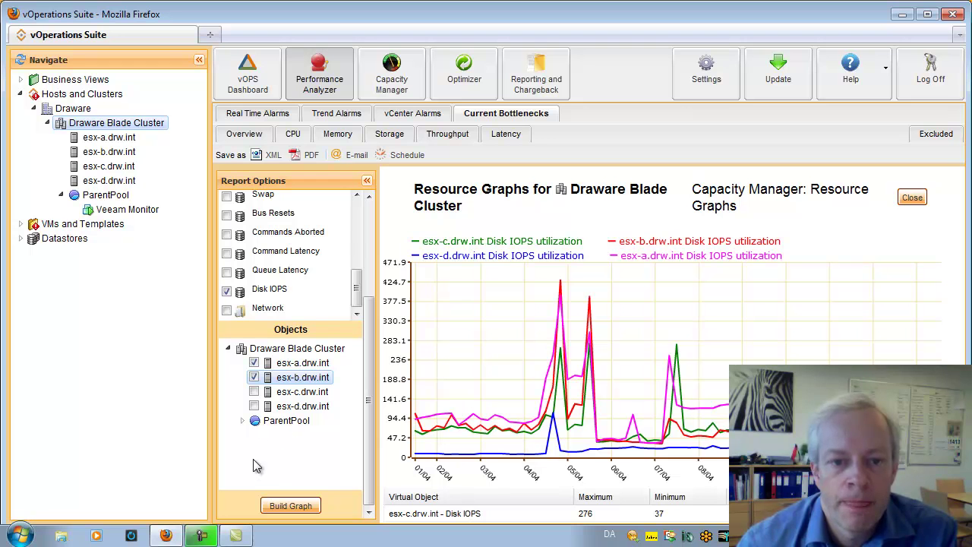
Open the trend alarm configuration for the Draware Blade Cluster and start a new alarm with the Memory Swapped metric.
{"action": "left_click", "coordinate": [329, 115]}
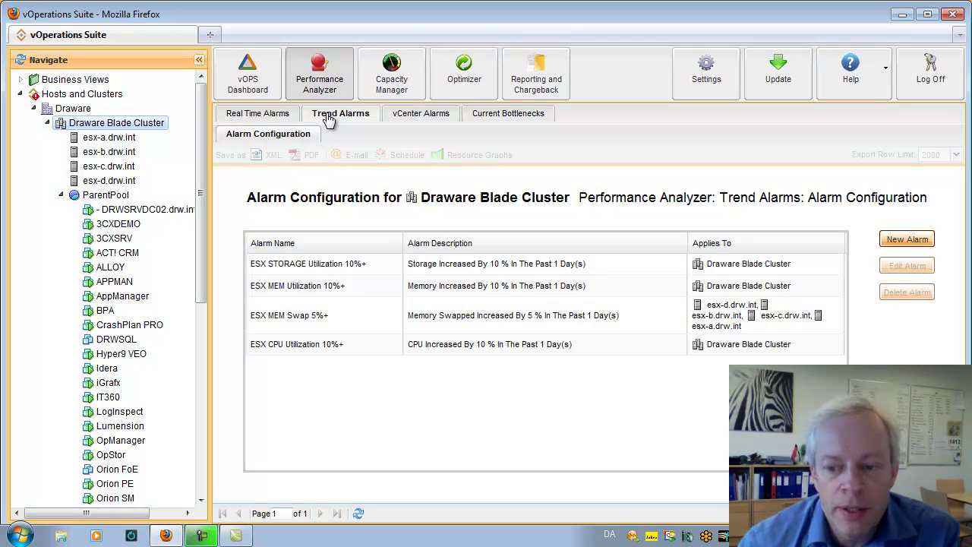
{"action": "left_click", "coordinate": [914, 241]}
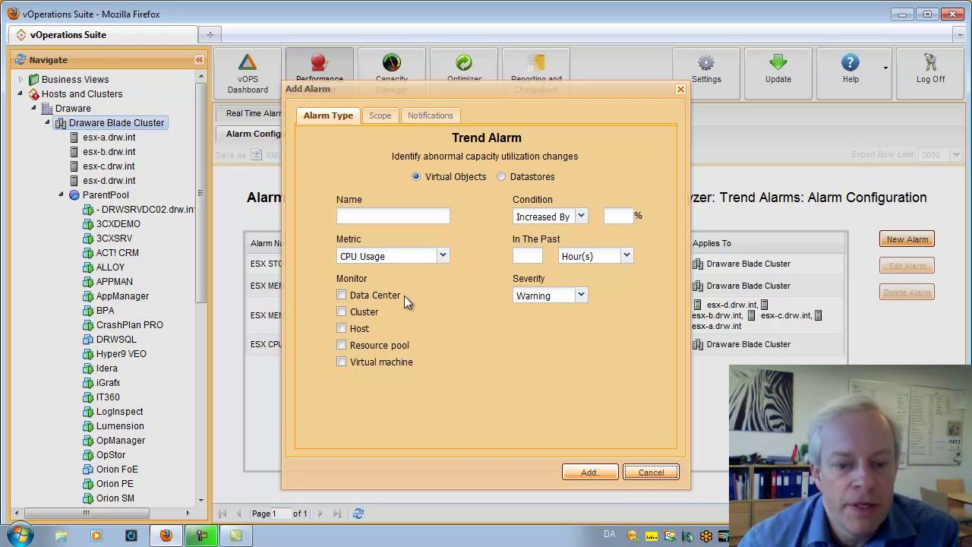
{"action": "left_click", "coordinate": [443, 257]}
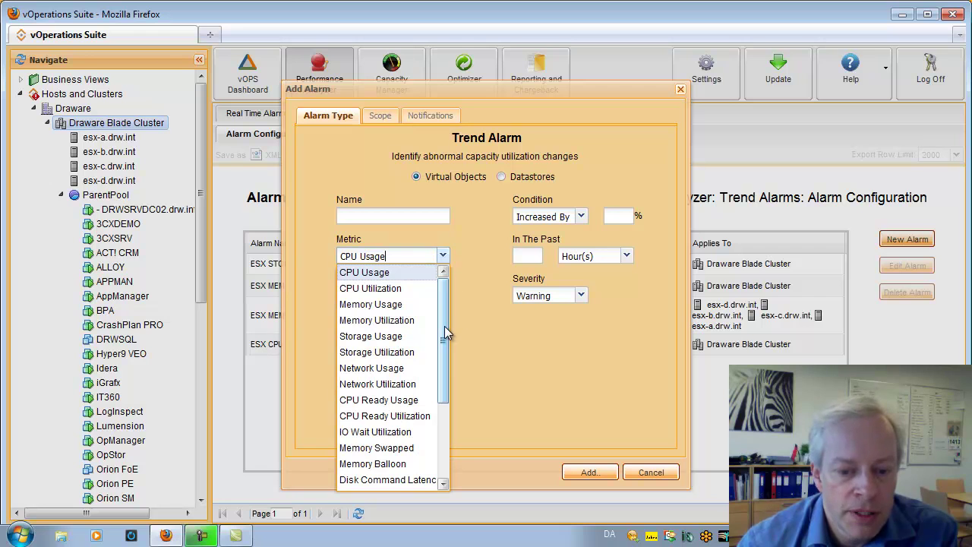
{"action": "left_click_drag", "start_coordinate": [444, 325], "coordinate": [443, 369]}
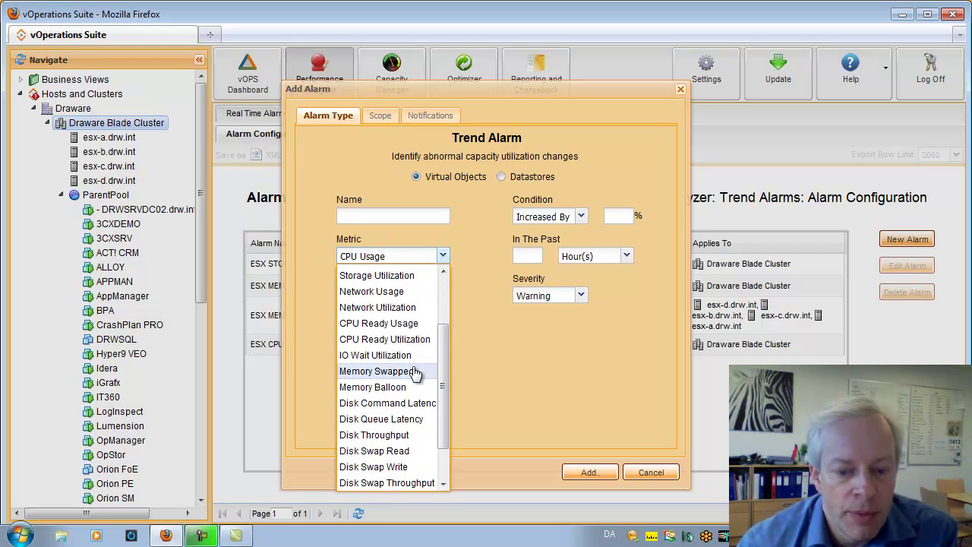
{"action": "left_click", "coordinate": [414, 373]}
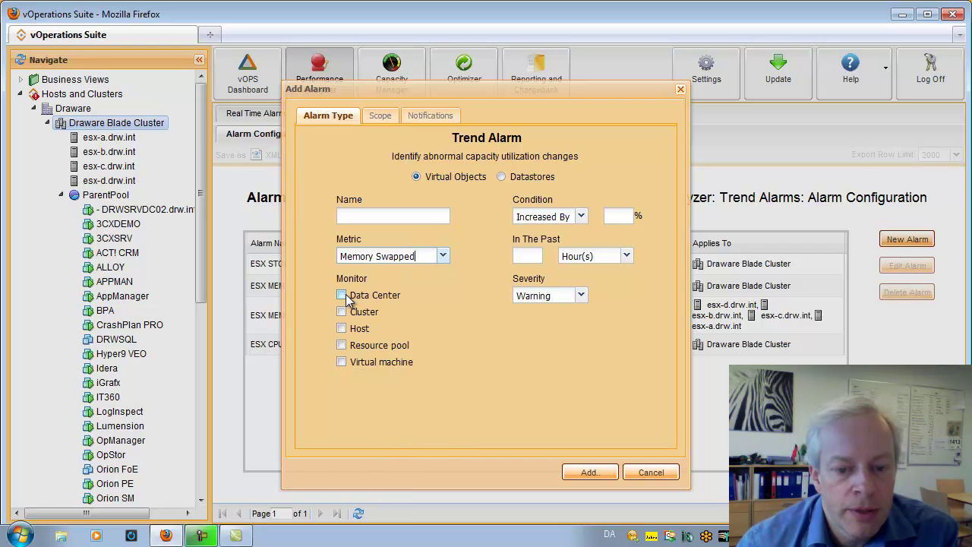
Set the new trend alarm to monitor virtual machines for an increase of 10% in the past 24 hours.
{"action": "left_click", "coordinate": [342, 329]}
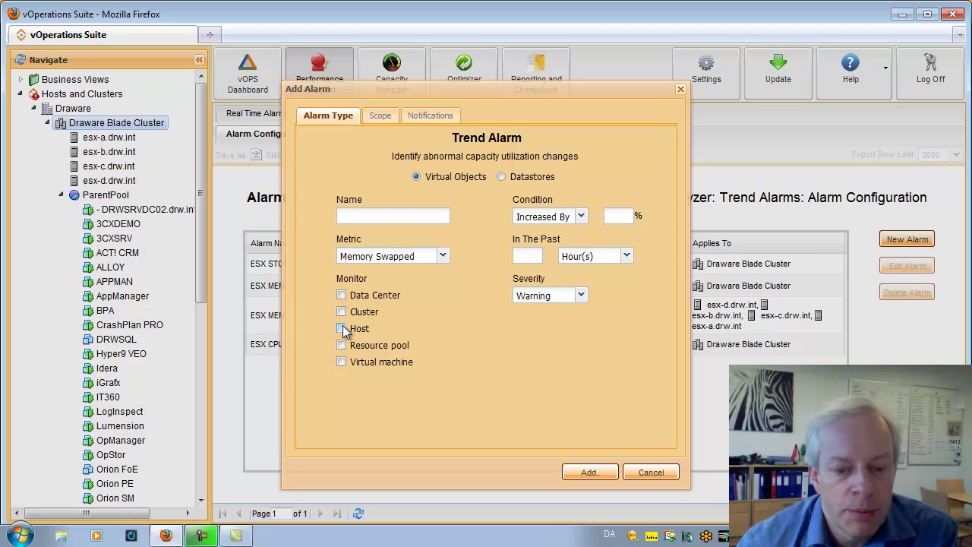
{"action": "left_click", "coordinate": [342, 363]}
{"action": "left_click", "coordinate": [615, 217]}
{"action": "type", "text": "10"}
{"action": "left_click", "coordinate": [535, 255]}
{"action": "type", "text": "24"}
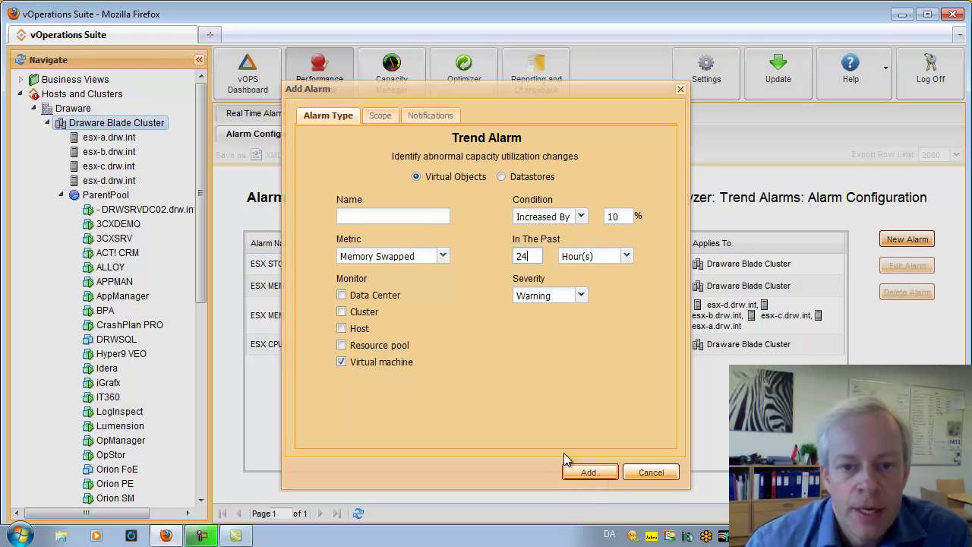
View the new alarm's notification options and discard the alarm without adding it.
{"action": "left_click", "coordinate": [456, 122]}
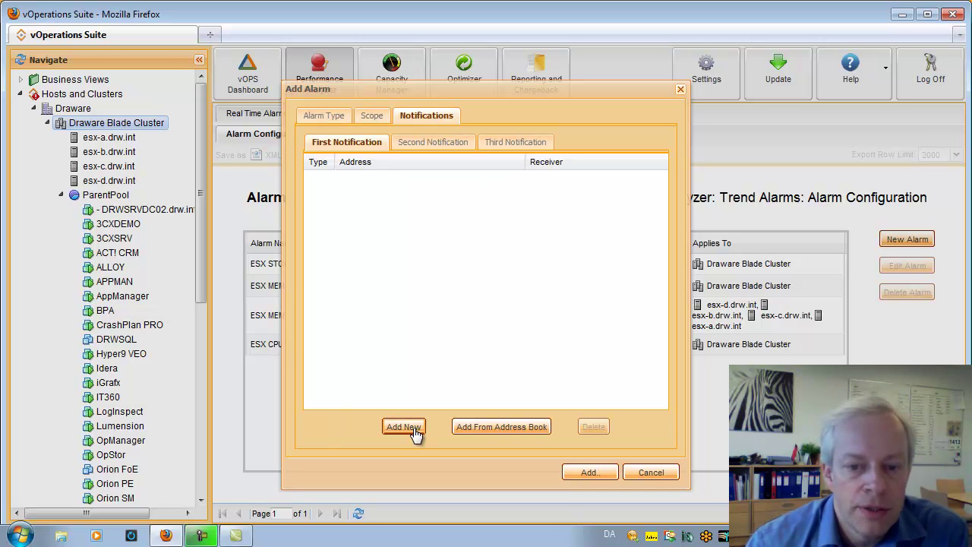
{"action": "left_click", "coordinate": [643, 473]}
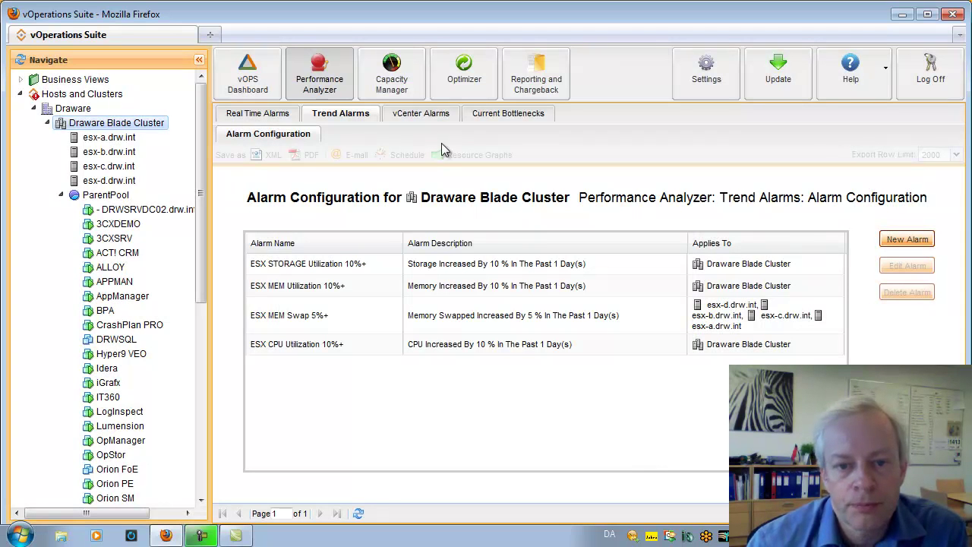
Review the current vCenter alarms and the vCenter alarm history for the Draware Blade Cluster.
{"action": "left_click", "coordinate": [427, 120]}
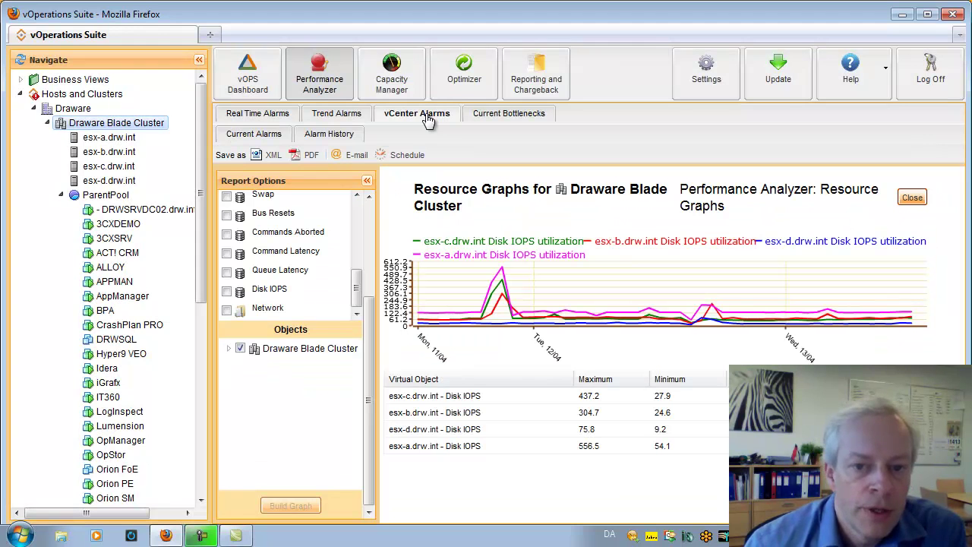
{"action": "left_click", "coordinate": [272, 142]}
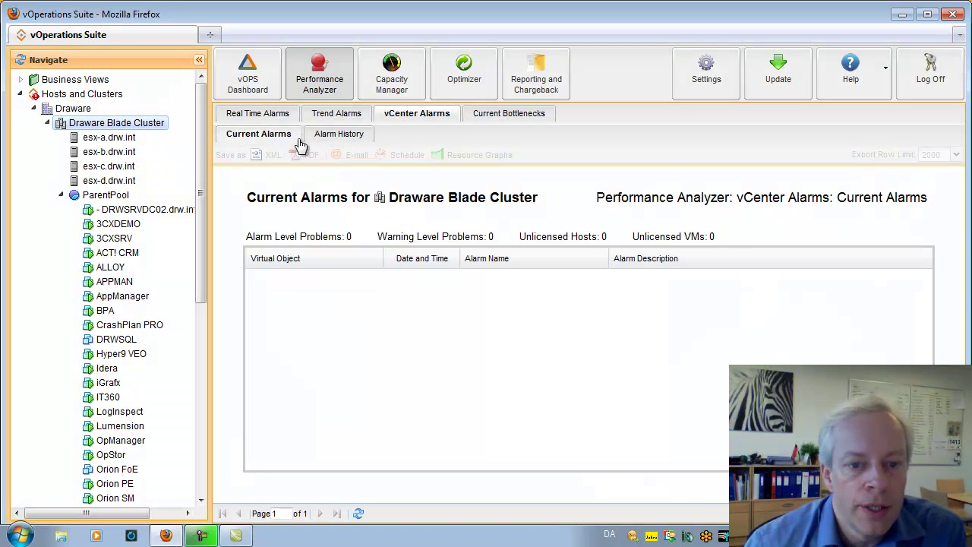
{"action": "left_click", "coordinate": [335, 142]}
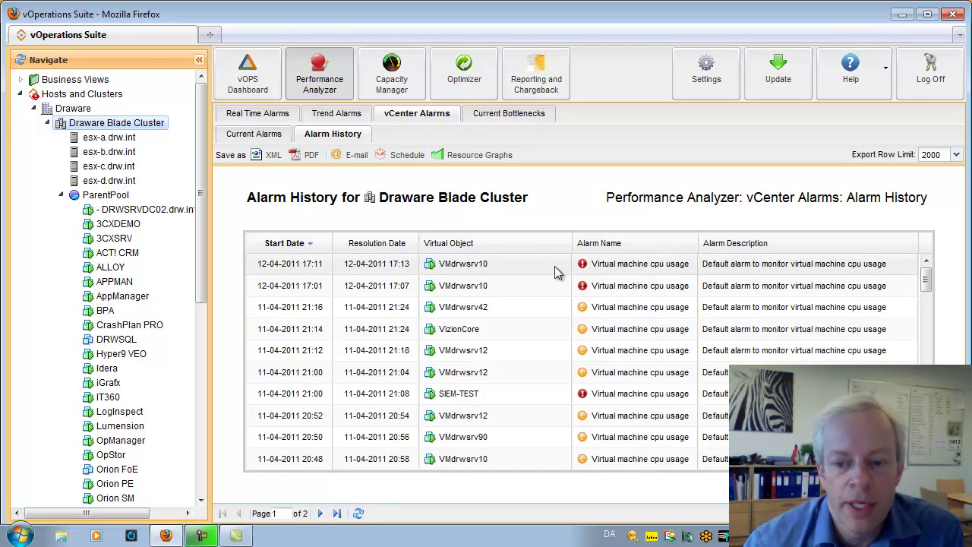
{"action": "mouse_move", "coordinate": [555, 266]}
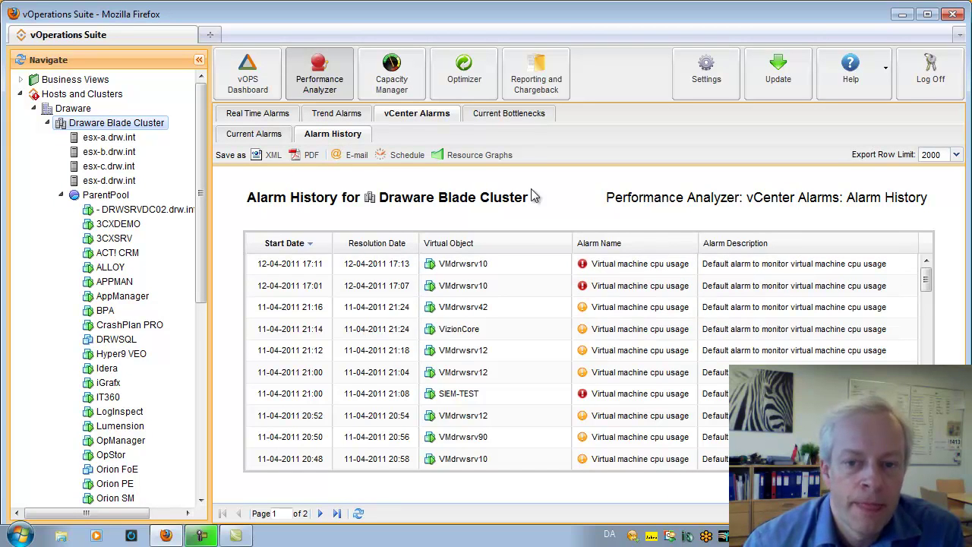
Return to the current bottlenecks and open the overview report for the Draware Blade Cluster.
{"action": "left_click", "coordinate": [528, 120]}
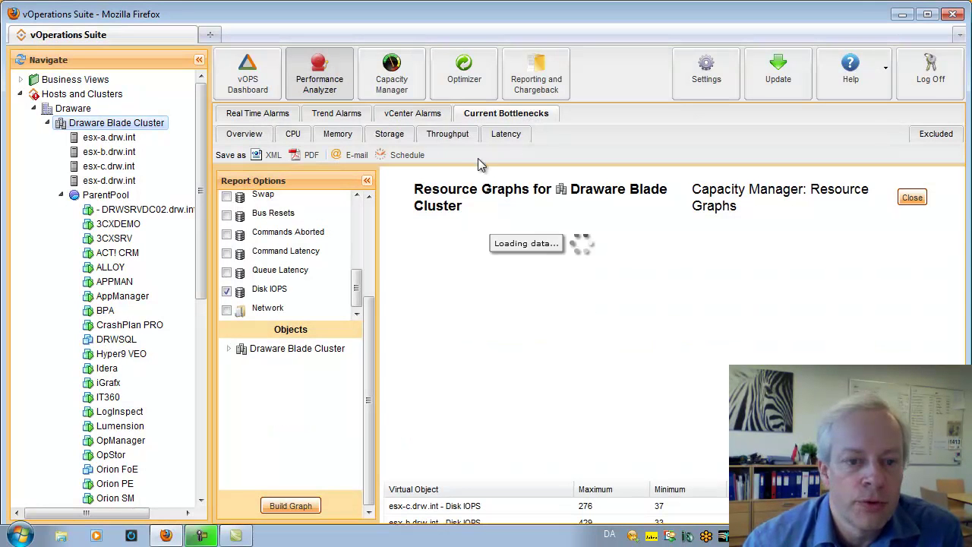
{"action": "left_click", "coordinate": [245, 135]}
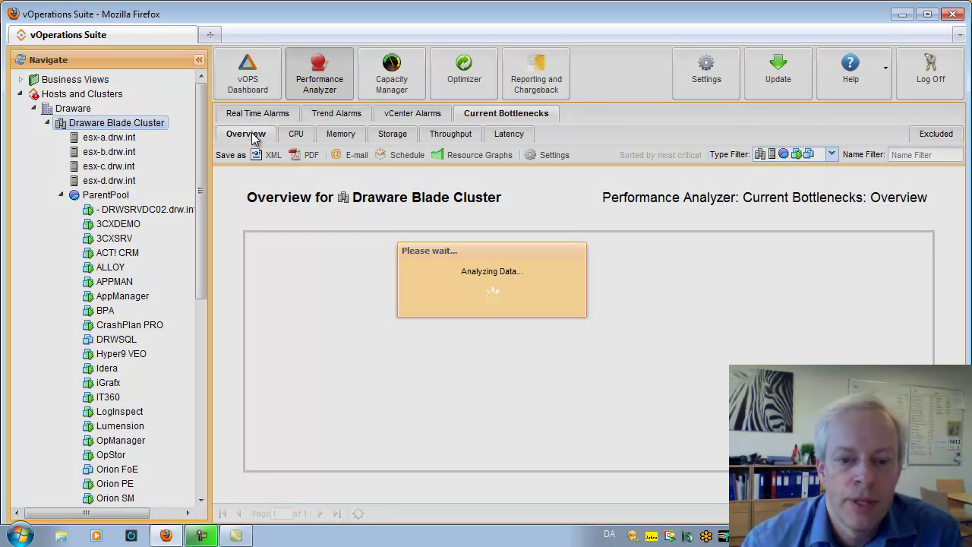